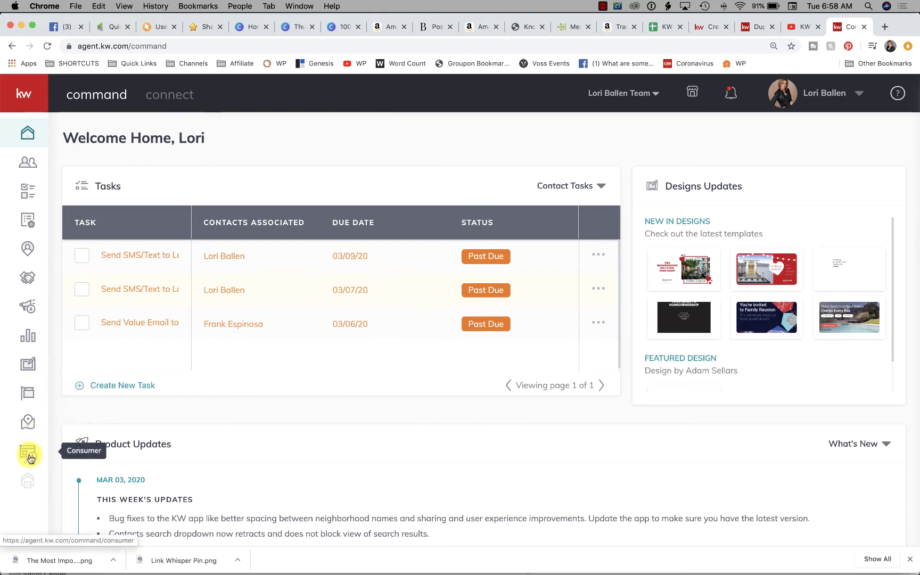
Create a new standalone landing page from Consumer > Landing Pages.
left_click(30, 456)
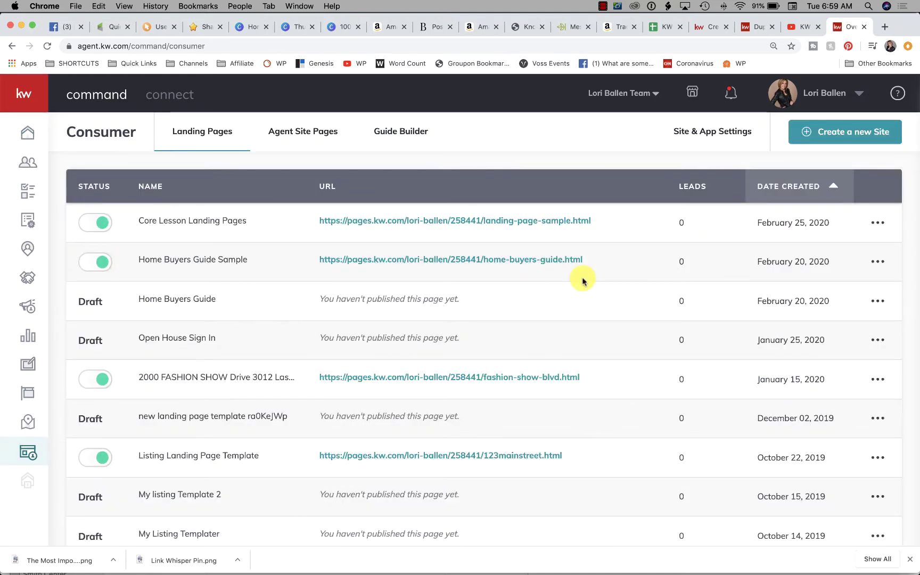
left_click(859, 137)
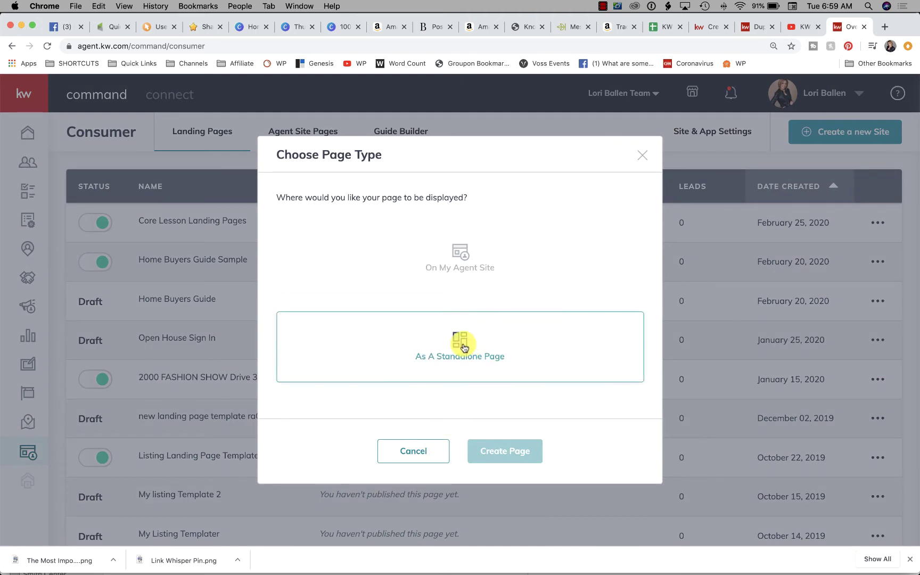
left_click(464, 346)
left_click(488, 450)
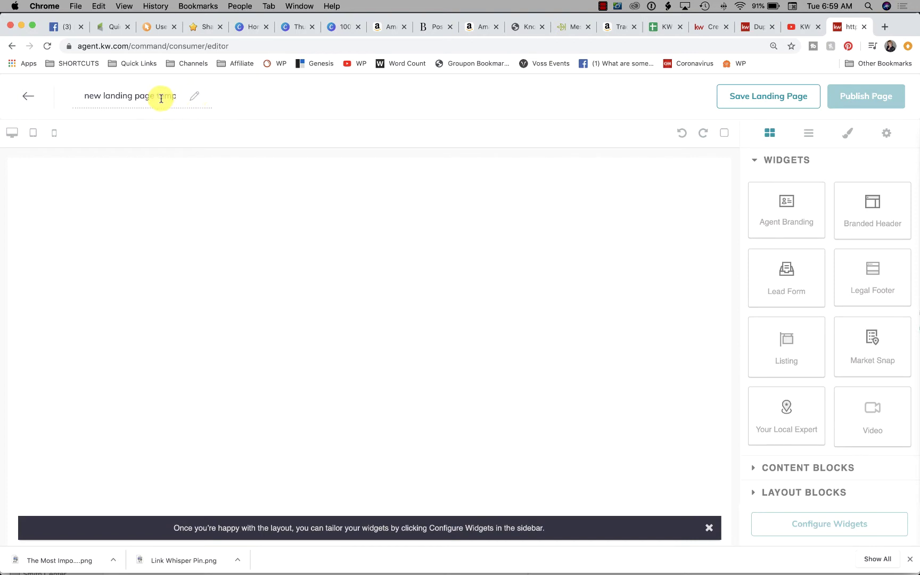
Retitle the page 'Testimonial landing page' and scroll the Widgets list toward Testimonial Capture Form.
key("super+a")
type("Te")
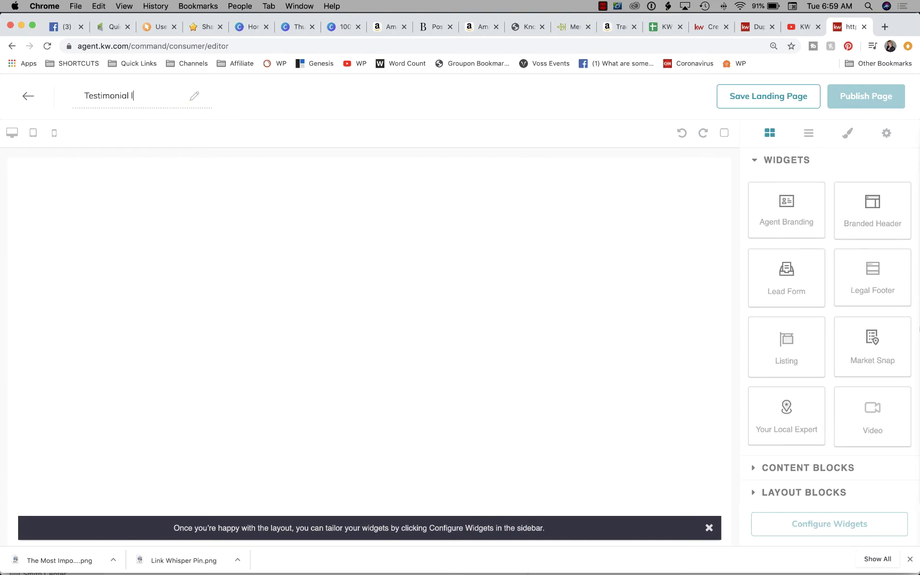
type("stimonial landing page")
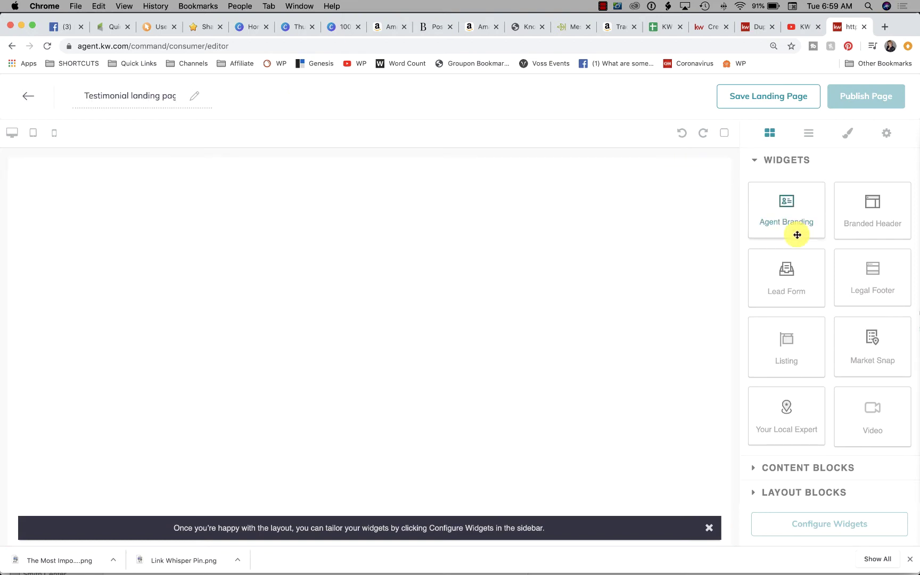
scroll(866, 407, "down", 1)
scroll(865, 407, "down", 2)
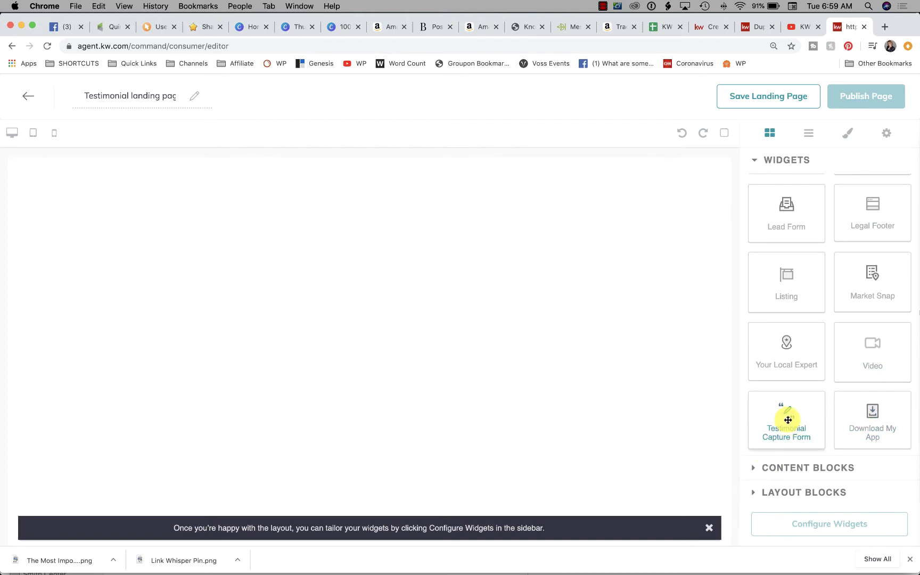
left_click_drag(788, 420, 394, 308)
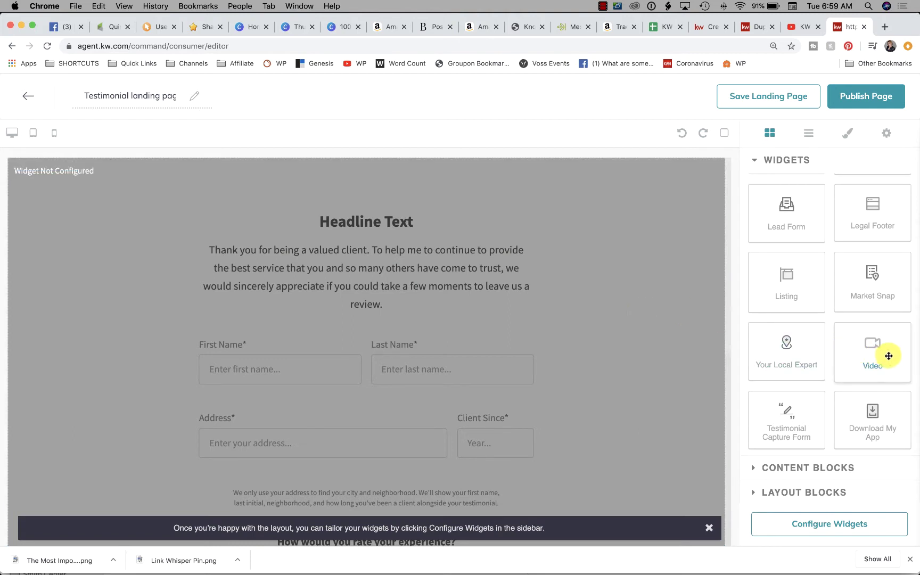
left_click_drag(879, 352, 537, 176)
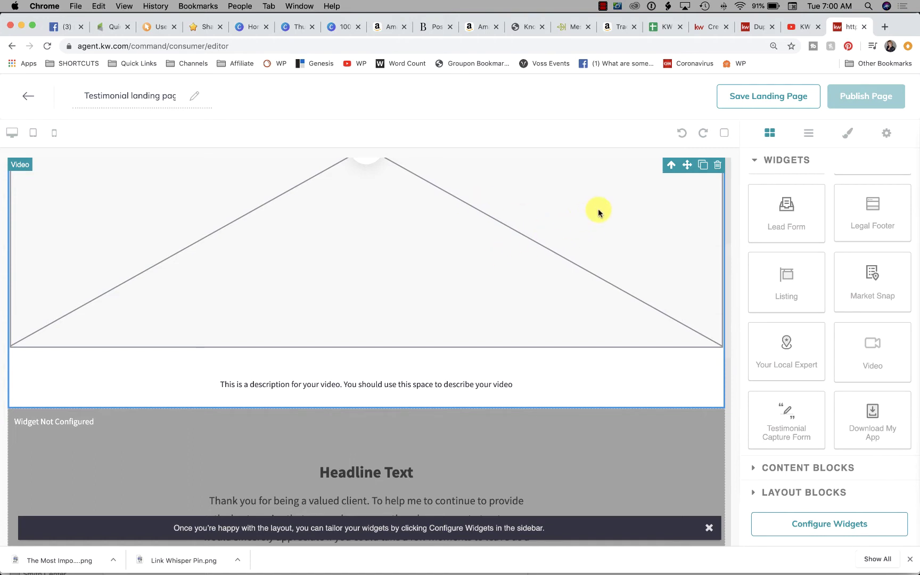
scroll(571, 232, "down", 5)
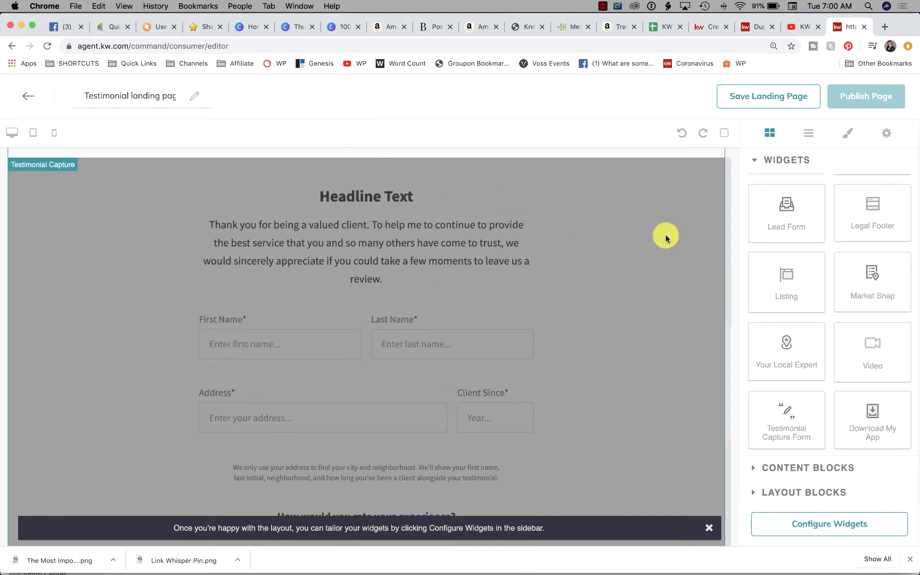
scroll(665, 234, "up", 5)
left_click(719, 165)
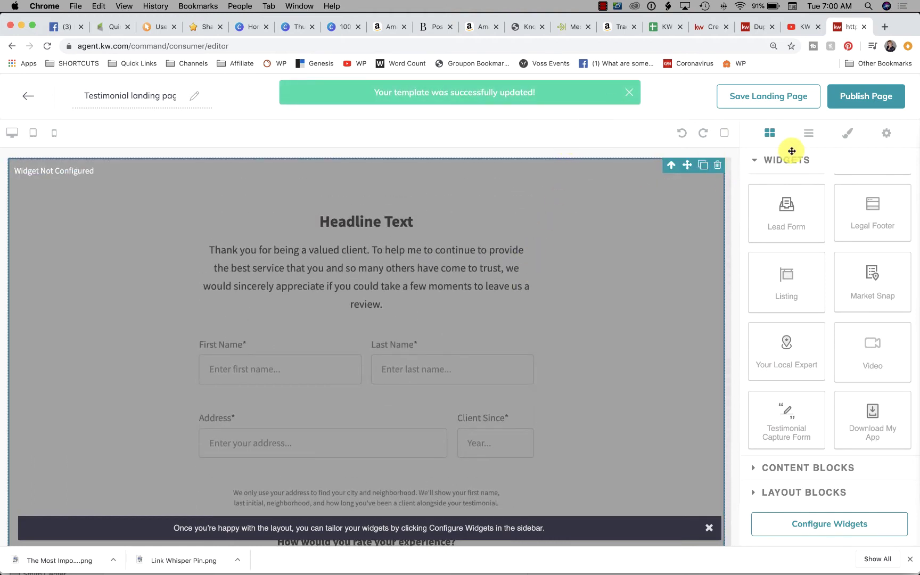
scroll(823, 298, "up", 2)
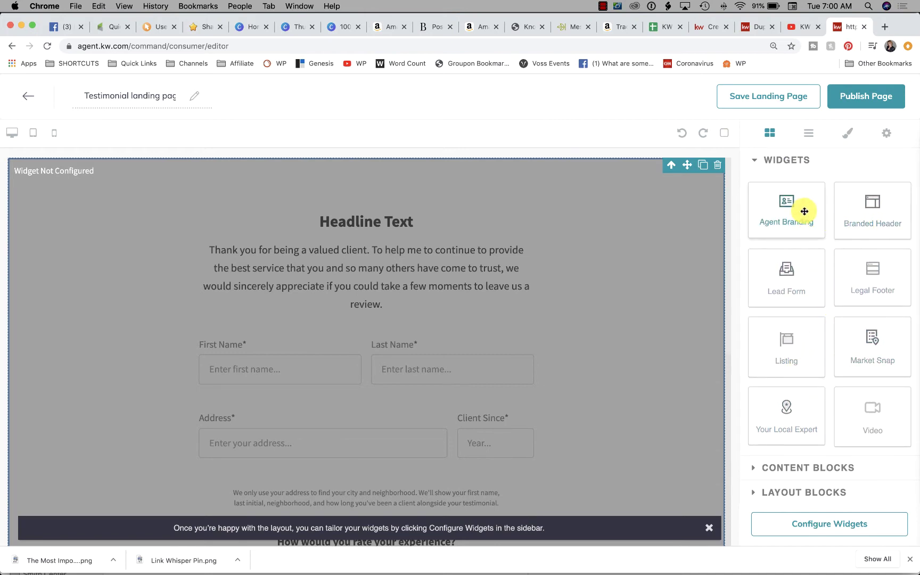
Place a Branded Header widget at the top of the canvas and review the page.
left_click_drag(871, 206, 506, 155)
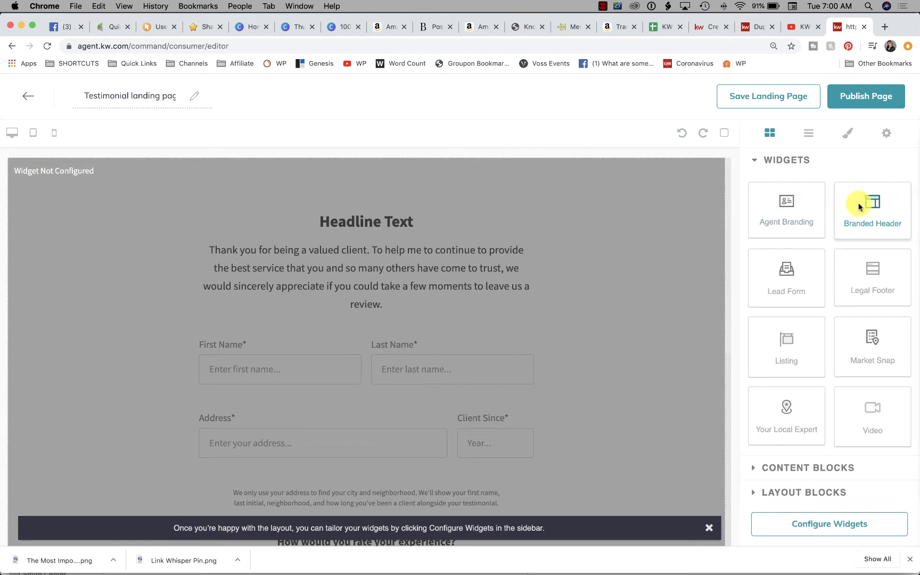
left_click_drag(871, 202, 485, 166)
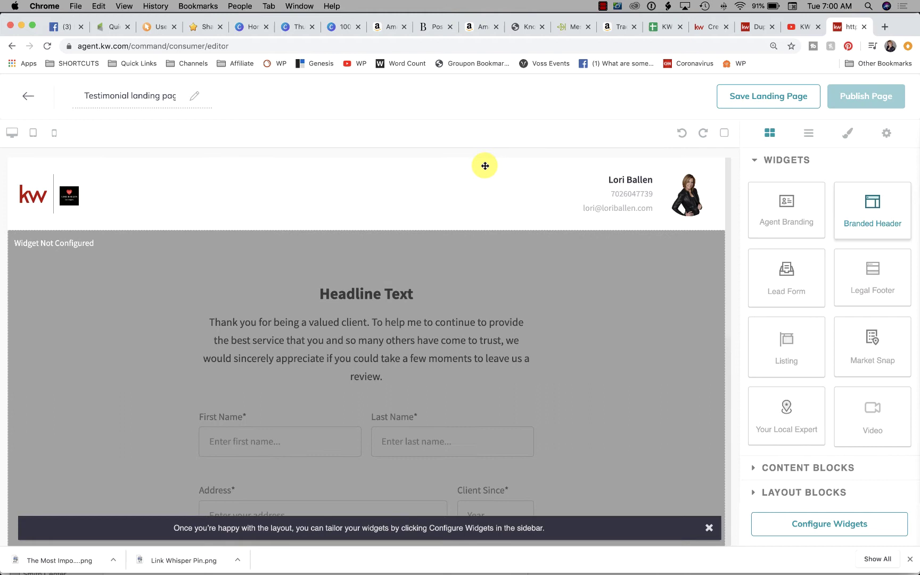
scroll(574, 362, "down", 9)
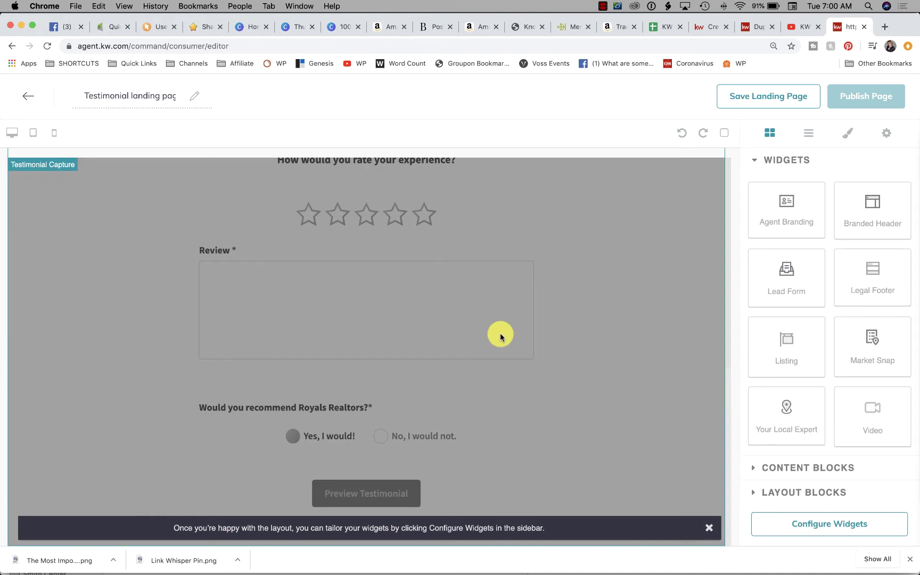
scroll(551, 362, "up", 9)
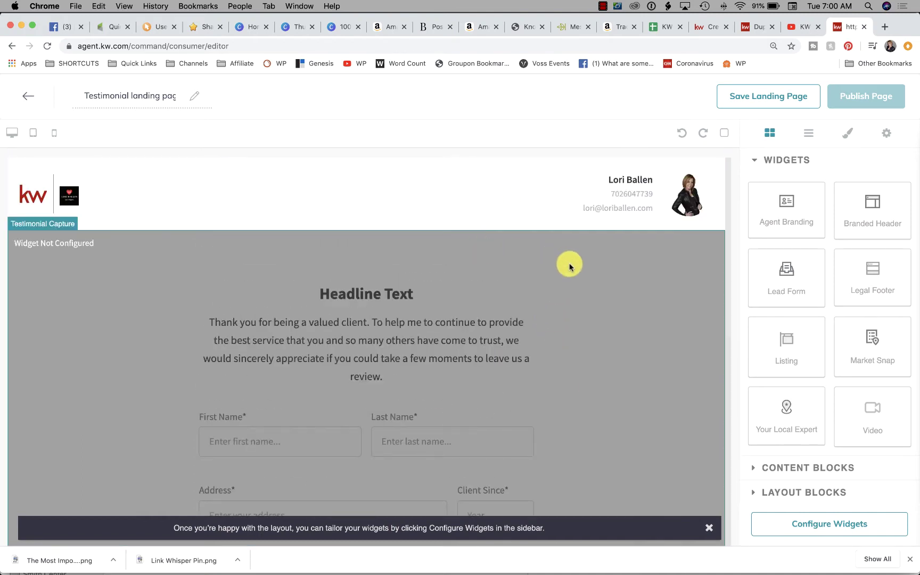
scroll(493, 262, "down", 2)
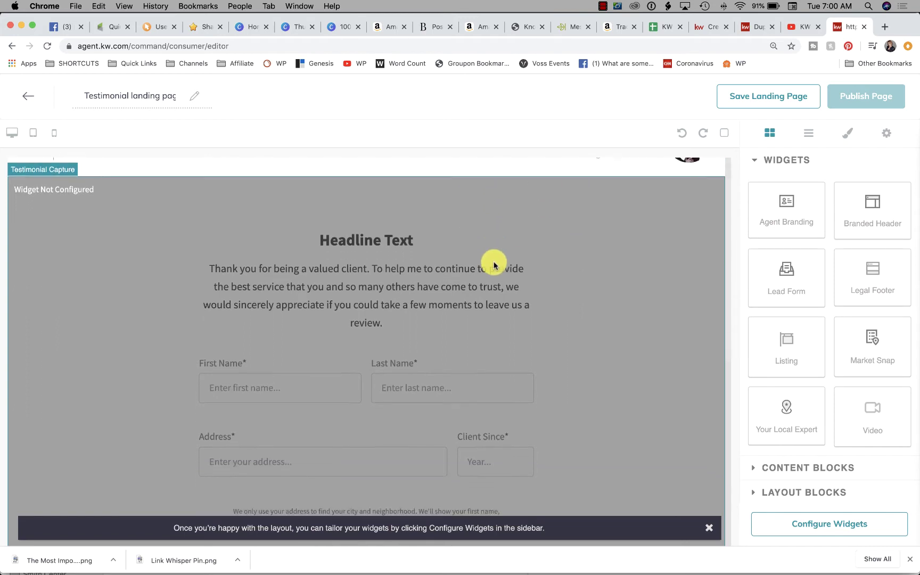
scroll(479, 253, "up", 2)
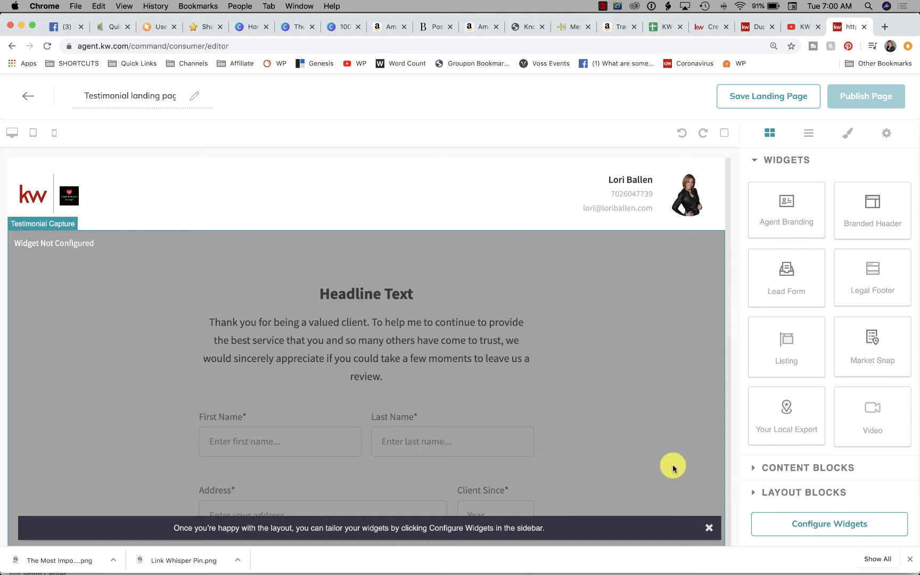
Open the Testimonial Capture form's settings from the Configure Widgets list.
left_click(799, 528)
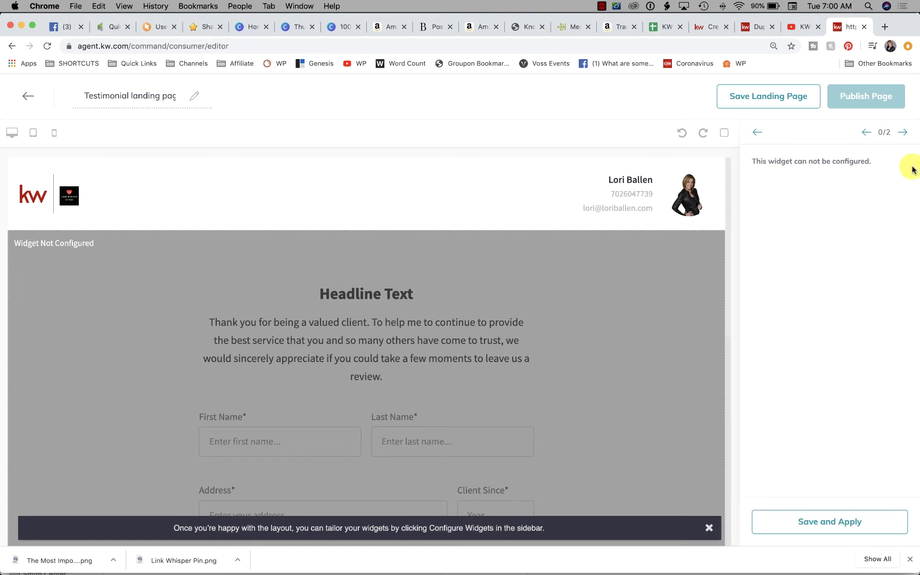
left_click(604, 162)
left_click(493, 363)
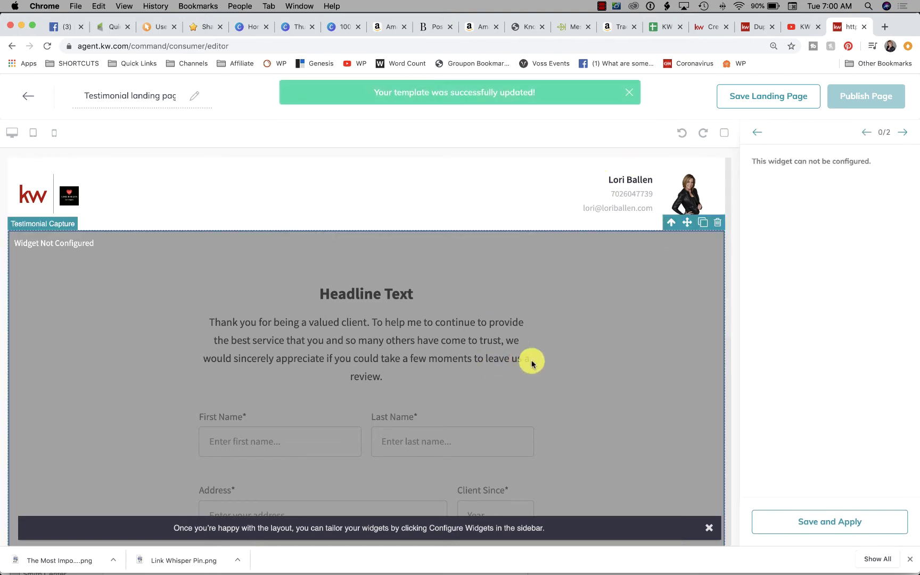
left_click(757, 131)
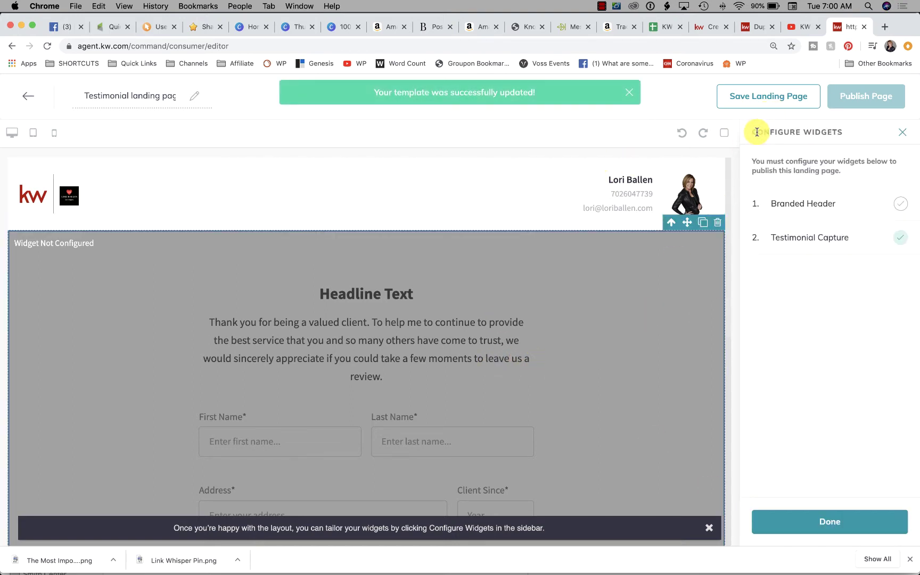
left_click(575, 308)
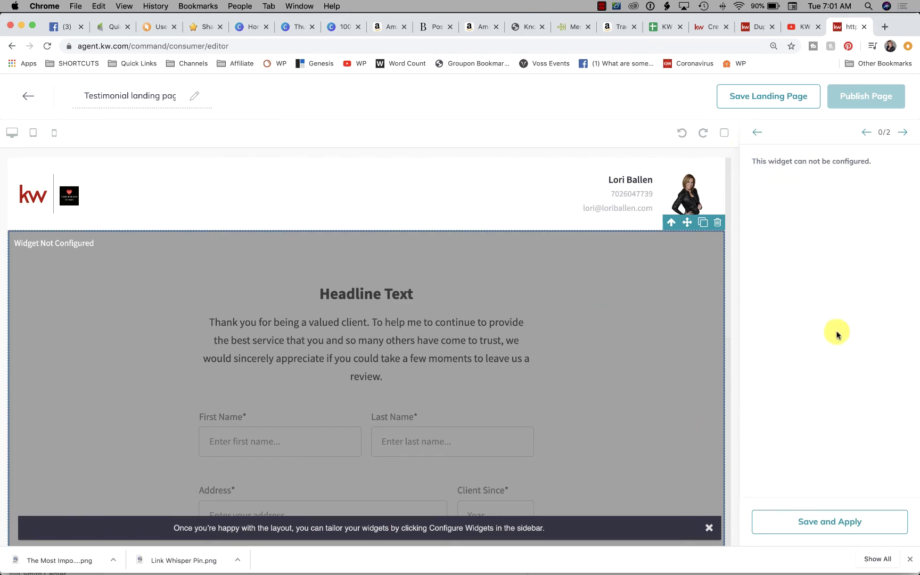
left_click(758, 131)
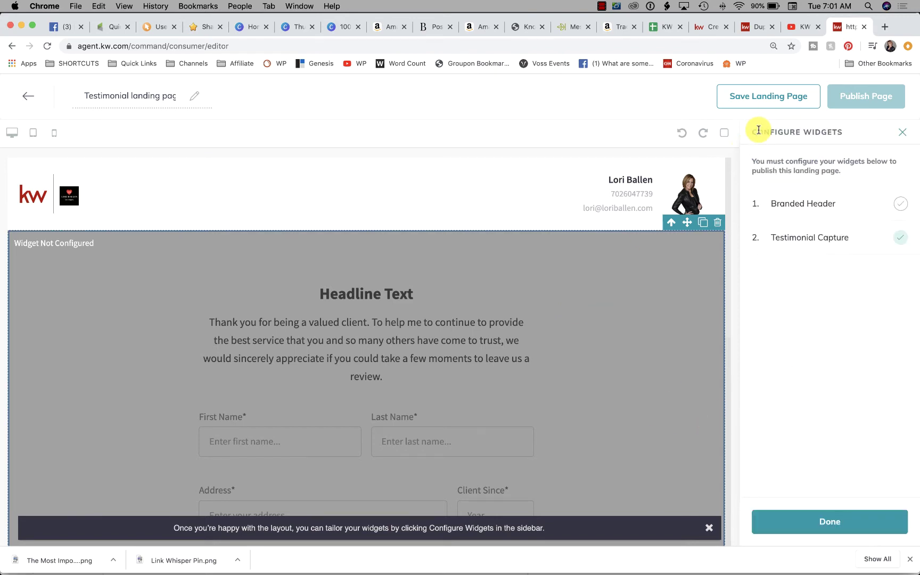
left_click(811, 238)
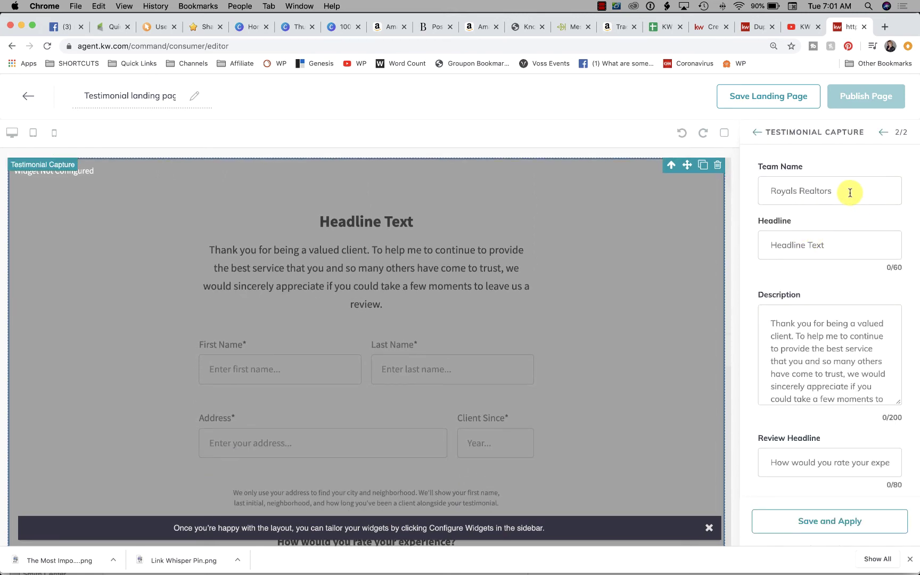
Check the Royals Realtors team name and enter 'Testimonial Request' as the form headline.
left_click(849, 191)
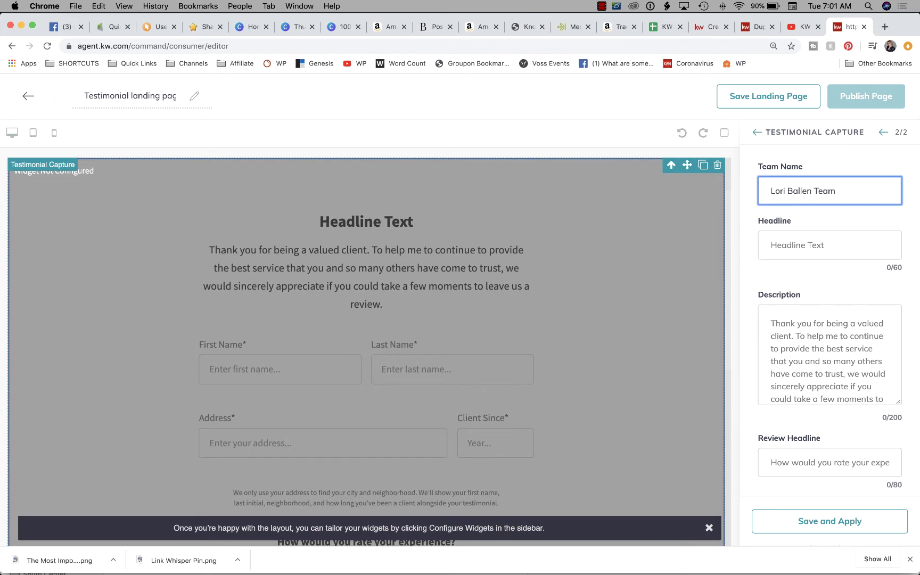
left_click(850, 244)
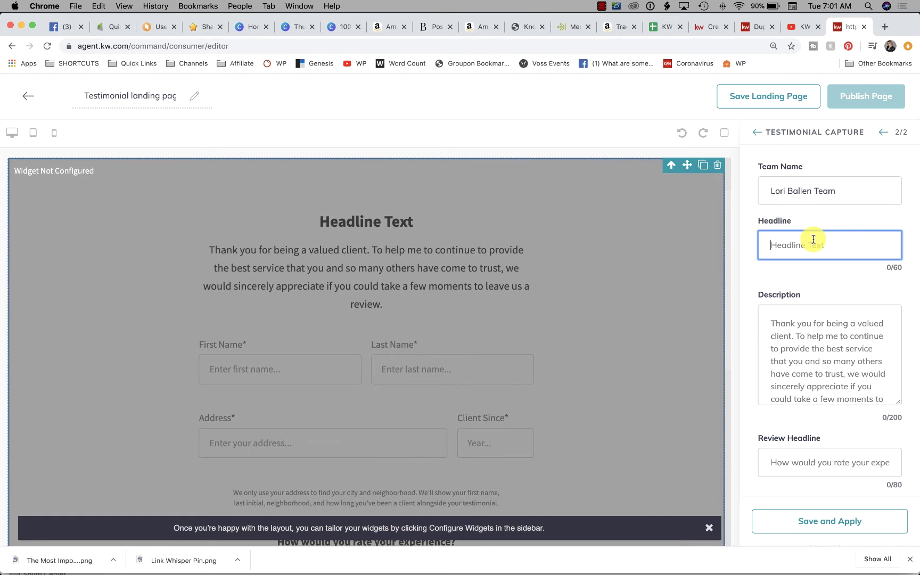
type("Testimonial Request")
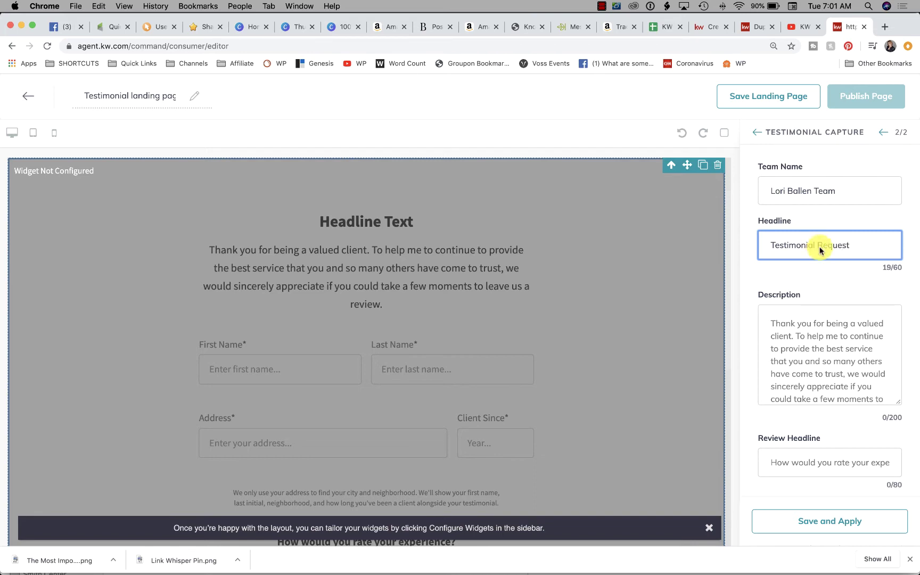
scroll(858, 320, "down", 2)
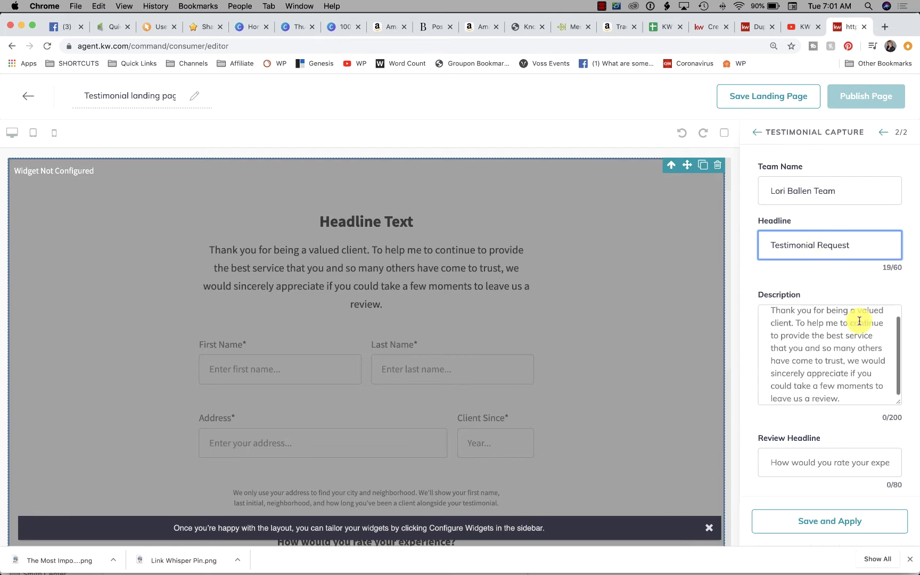
scroll(860, 323, "up", 2)
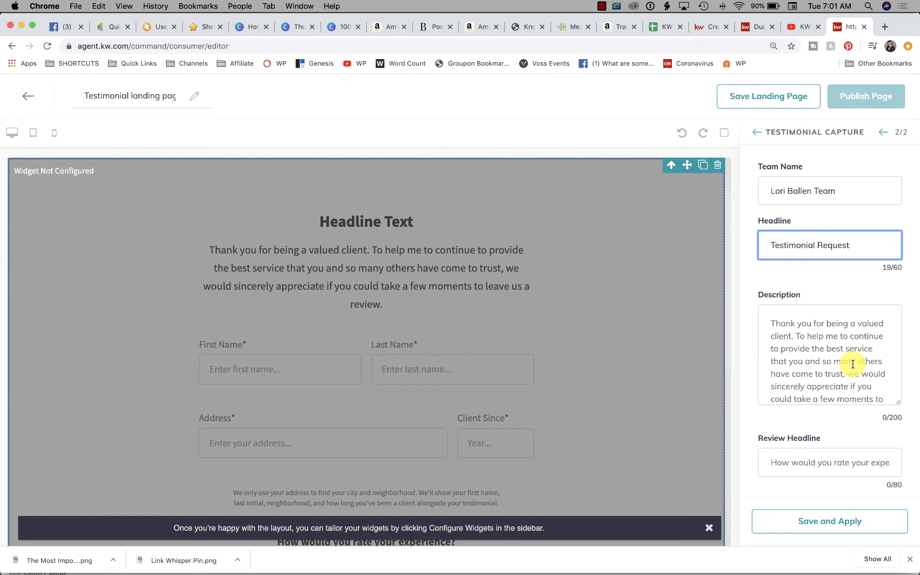
scroll(852, 364, "down", 2)
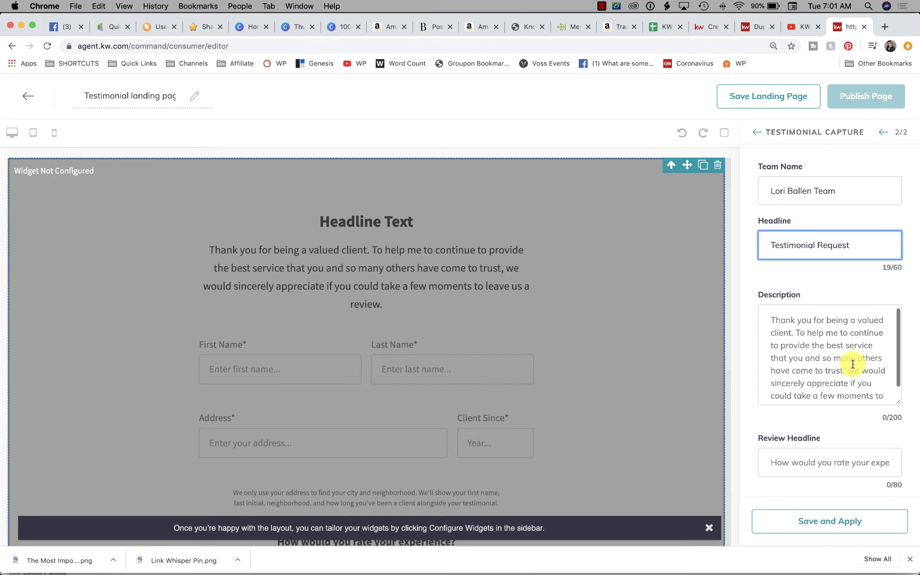
scroll(853, 364, "down", 2)
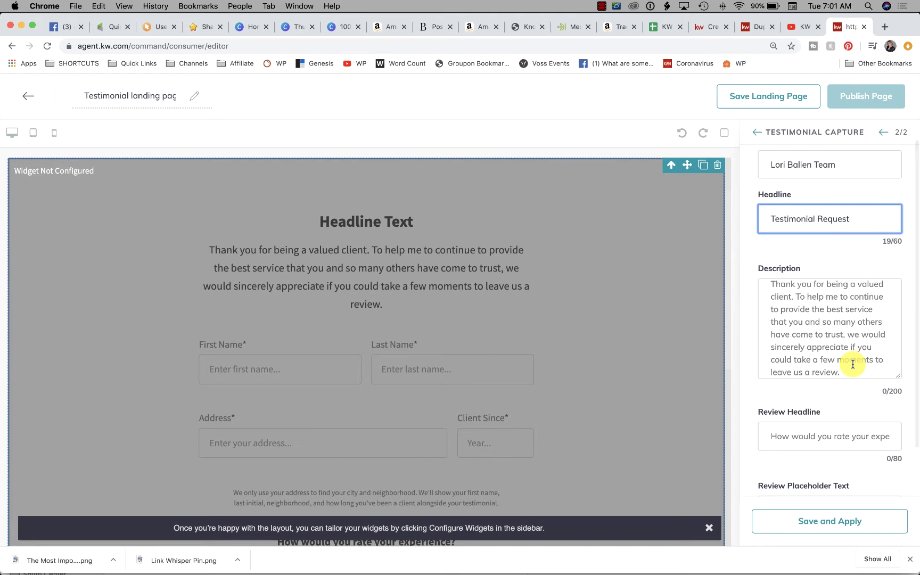
scroll(843, 308, "down", 3)
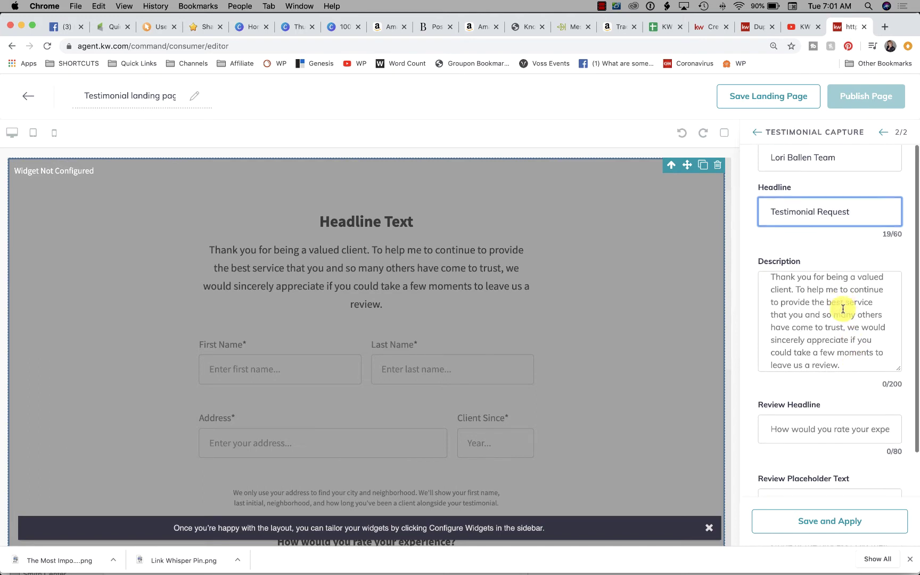
scroll(843, 309, "down", 3)
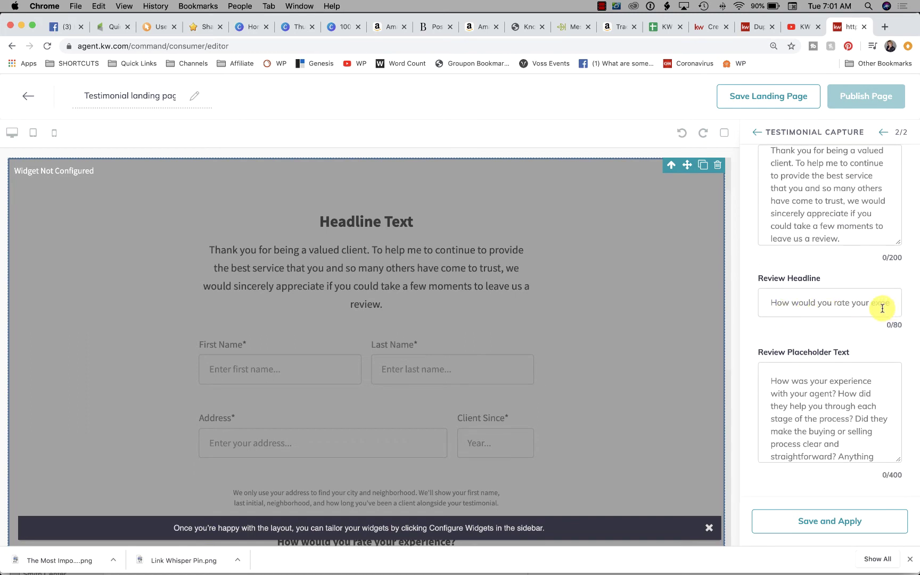
scroll(525, 285, "down", 8)
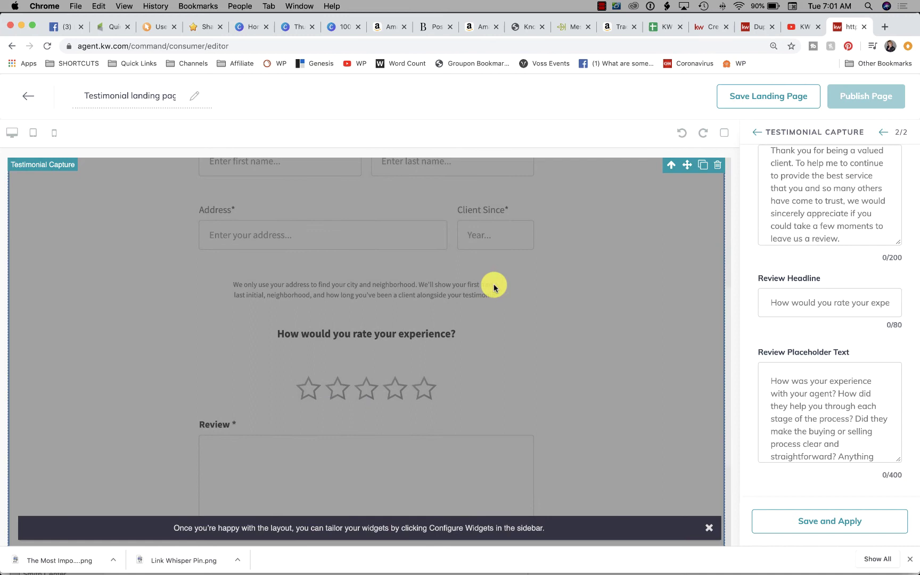
Review the review-headline question, then save and apply the form settings to the page.
left_click(802, 305)
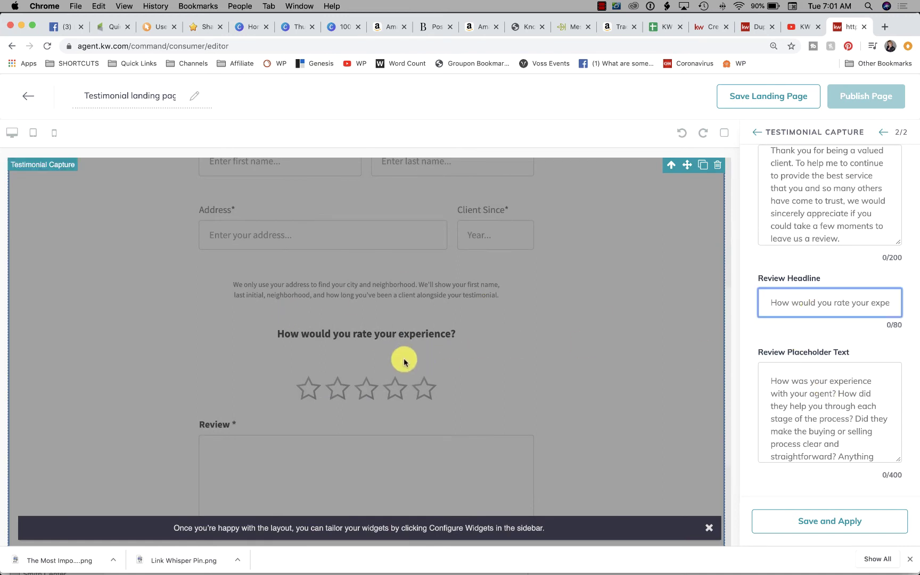
scroll(801, 417, "down", 2)
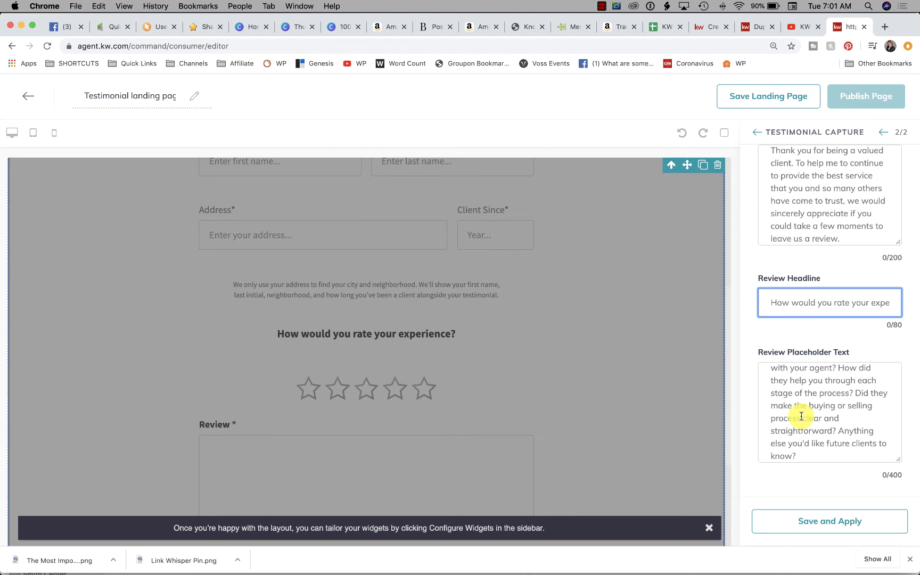
scroll(597, 411, "down", 3)
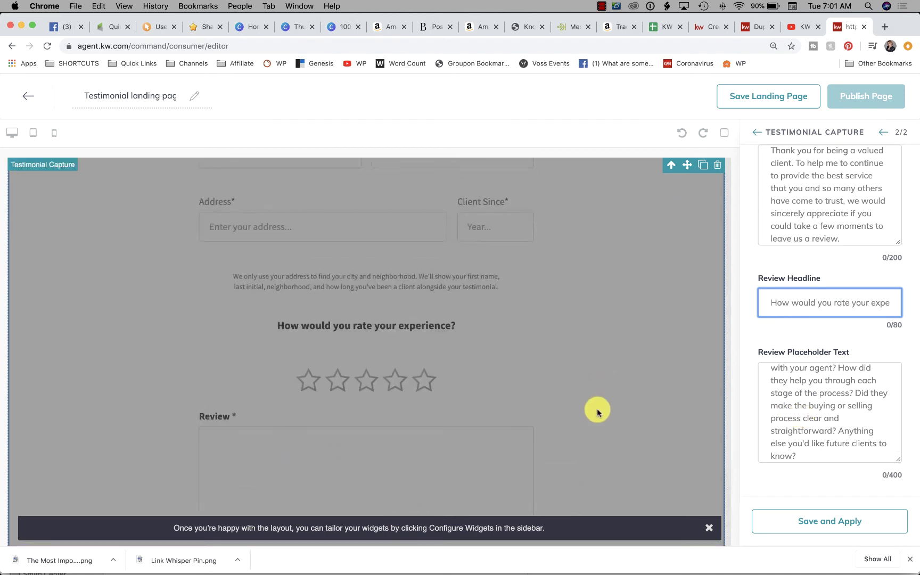
scroll(596, 411, "up", 2)
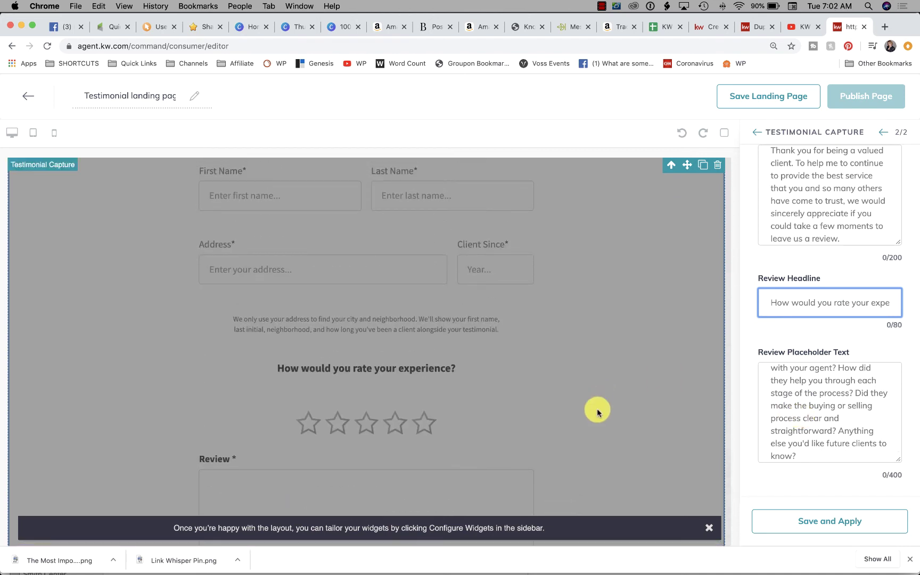
scroll(596, 412, "down", 1)
scroll(856, 401, "up", 2)
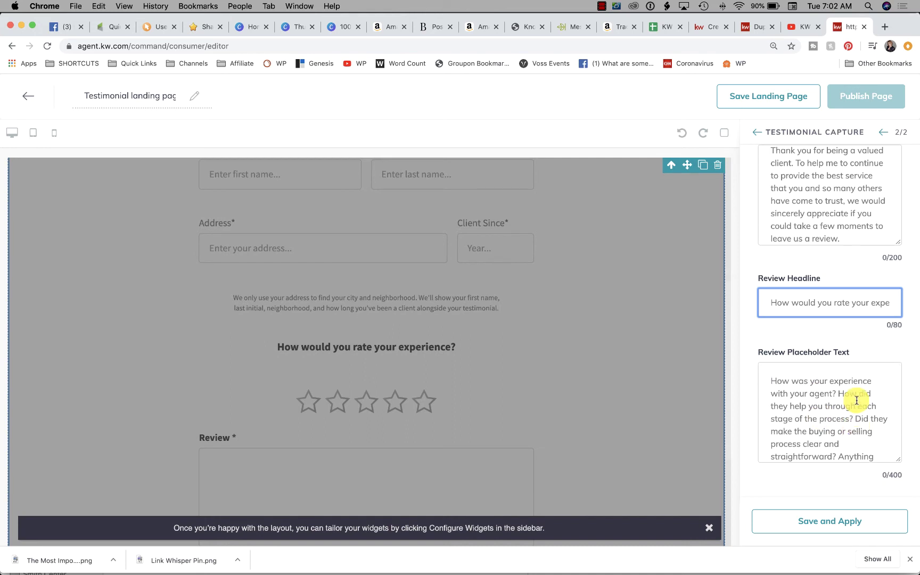
scroll(657, 345, "down", 8)
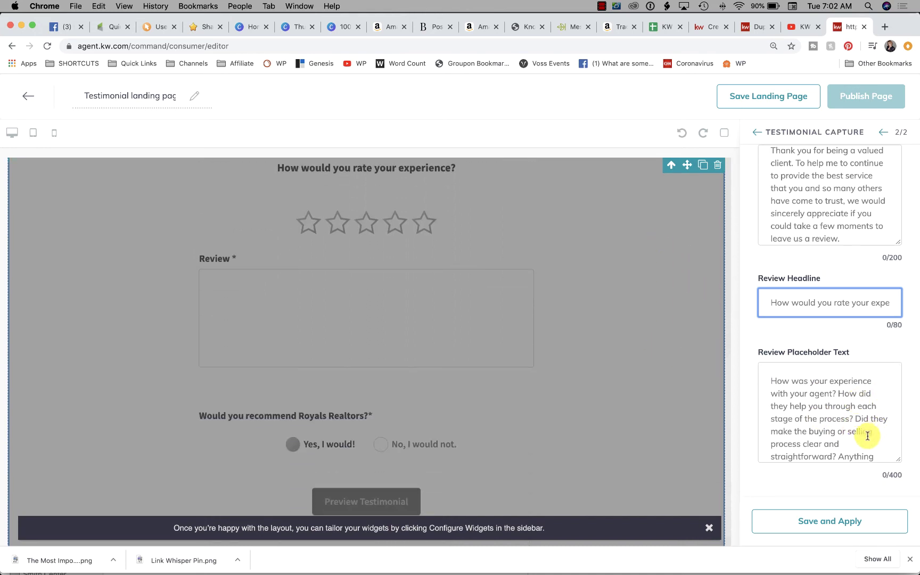
left_click(812, 522)
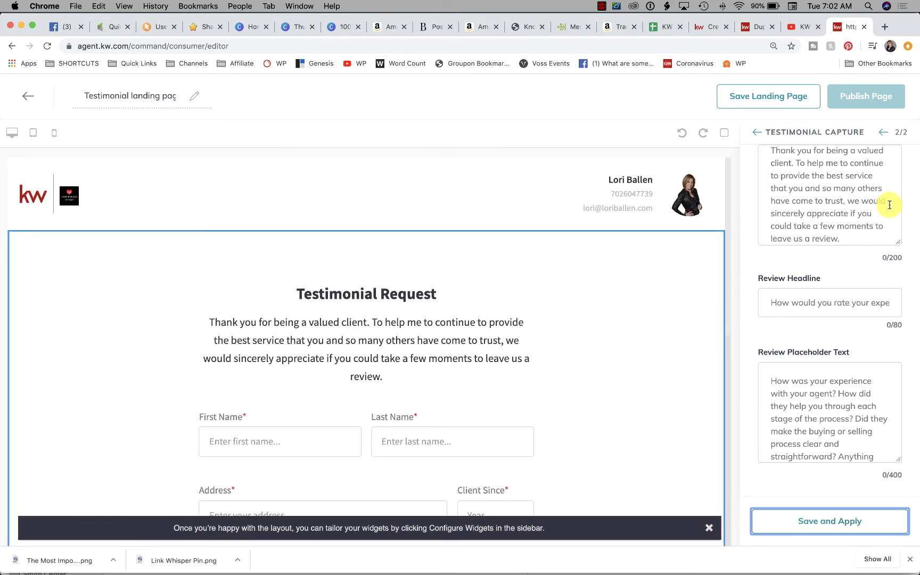
scroll(797, 230, "up", 5)
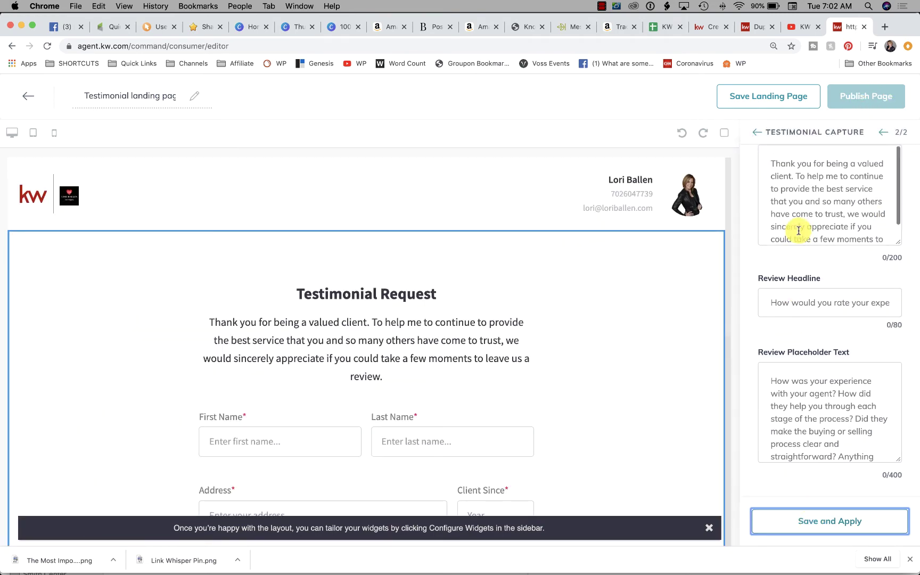
scroll(798, 230, "down", 5)
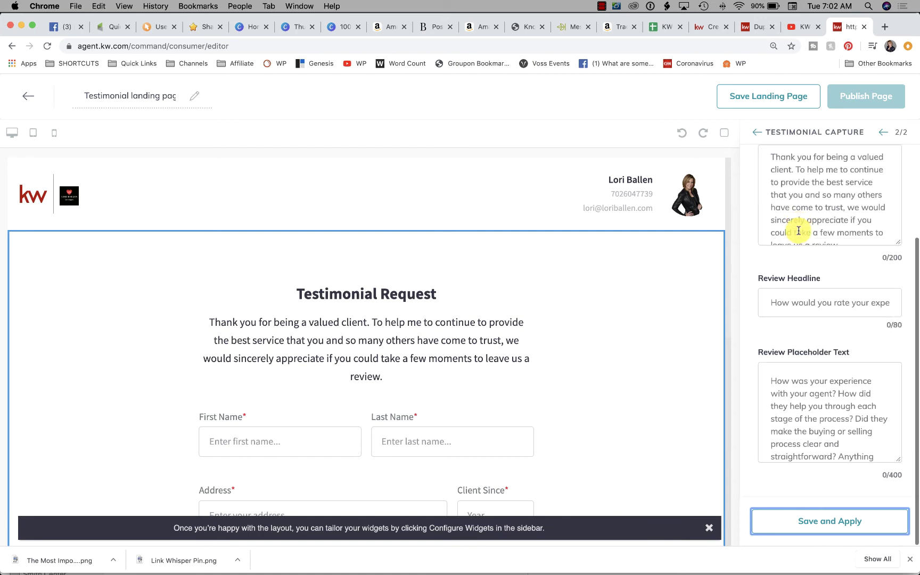
Enter the team name as the Branded Header's header text and save it.
left_click(756, 132)
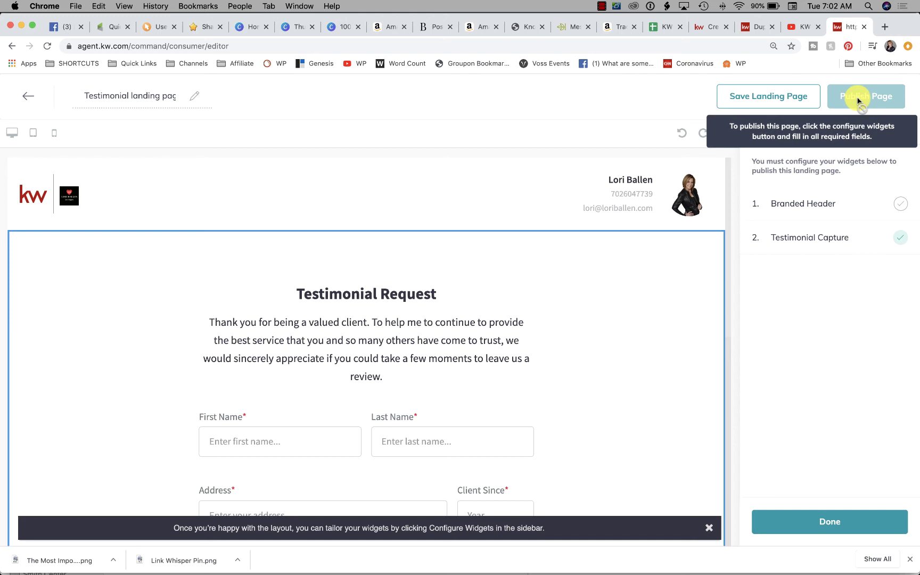
left_click(800, 207)
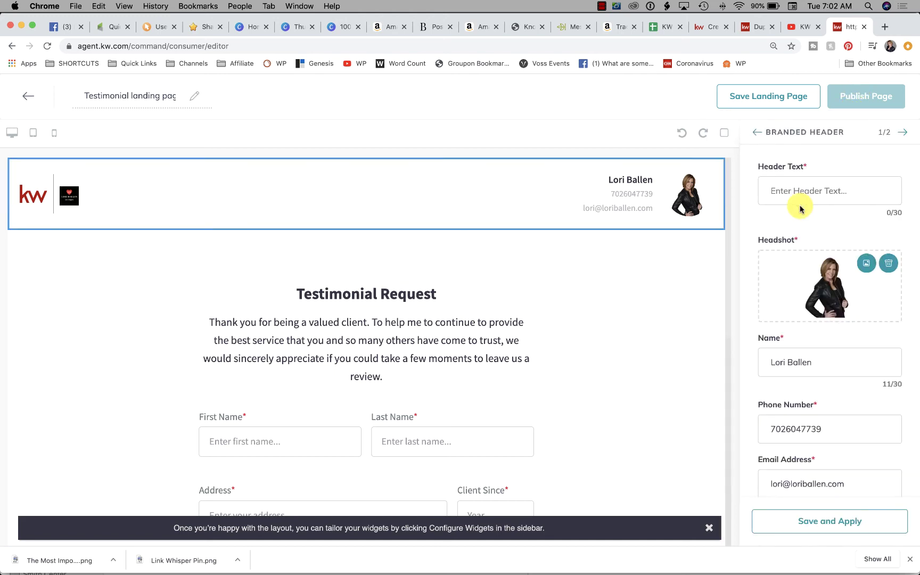
scroll(818, 251, "down", 1)
left_click(800, 182)
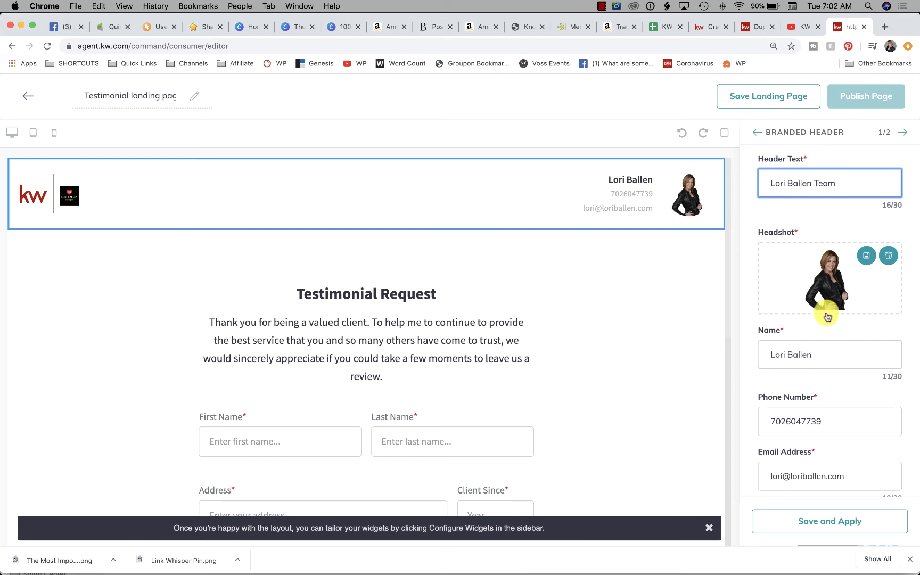
scroll(825, 315, "down", 5)
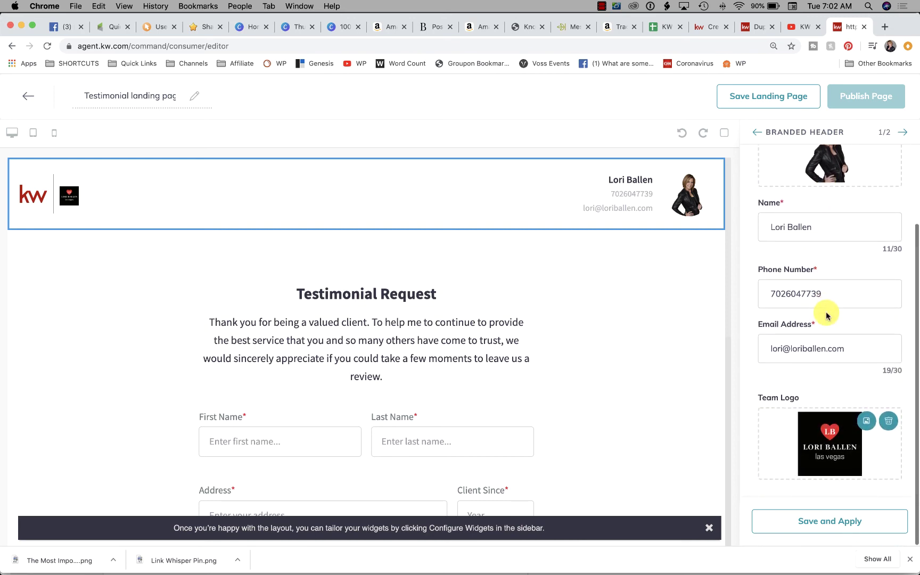
left_click(826, 523)
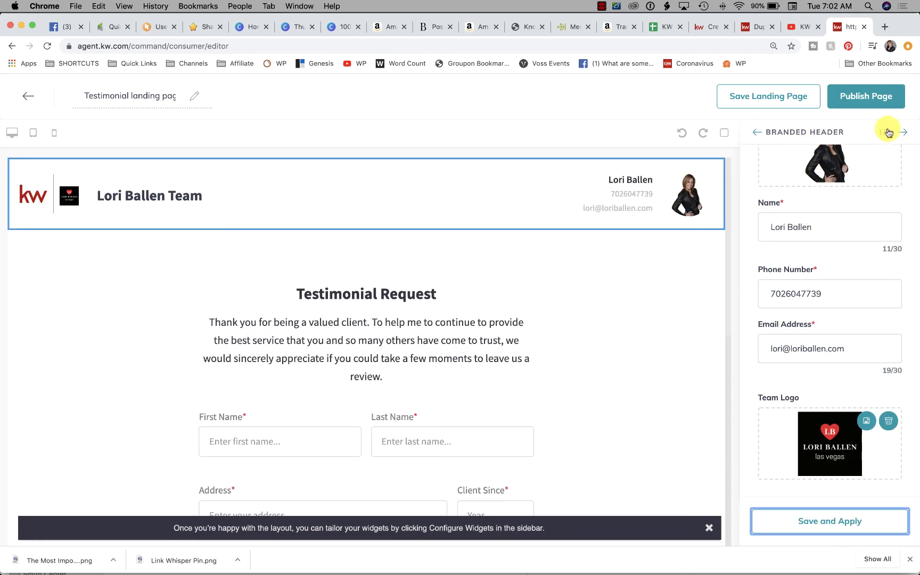
scroll(625, 299, "down", 10)
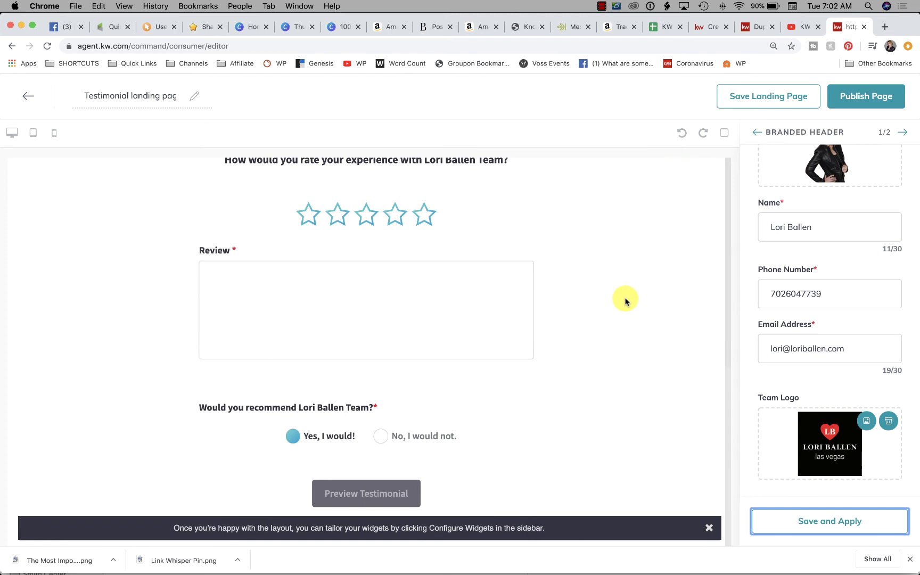
scroll(625, 299, "up", 10)
Publish the Testimonial landing page, confirming with Yes.
left_click(883, 97)
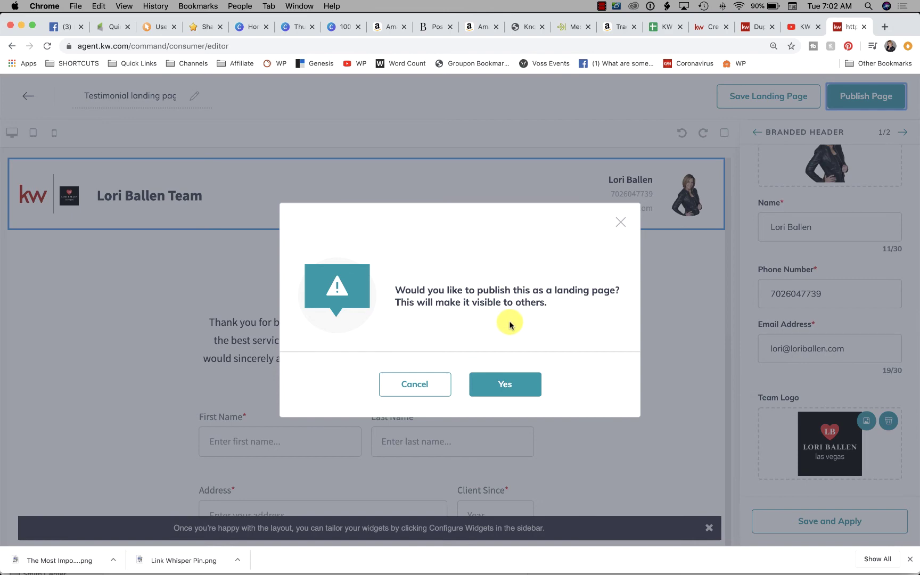
left_click(513, 384)
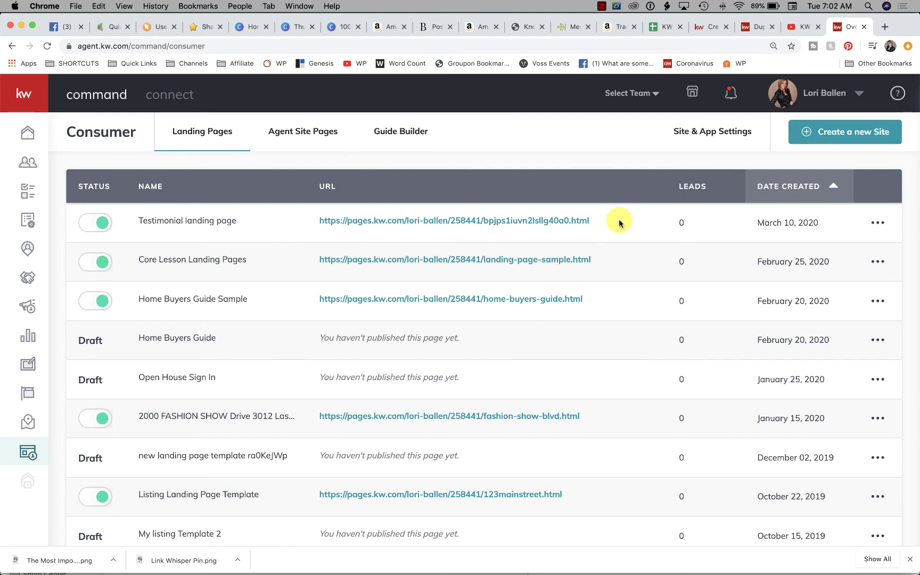
Change the page's URL slug to 'testimonials' and select the new address.
left_click(878, 222)
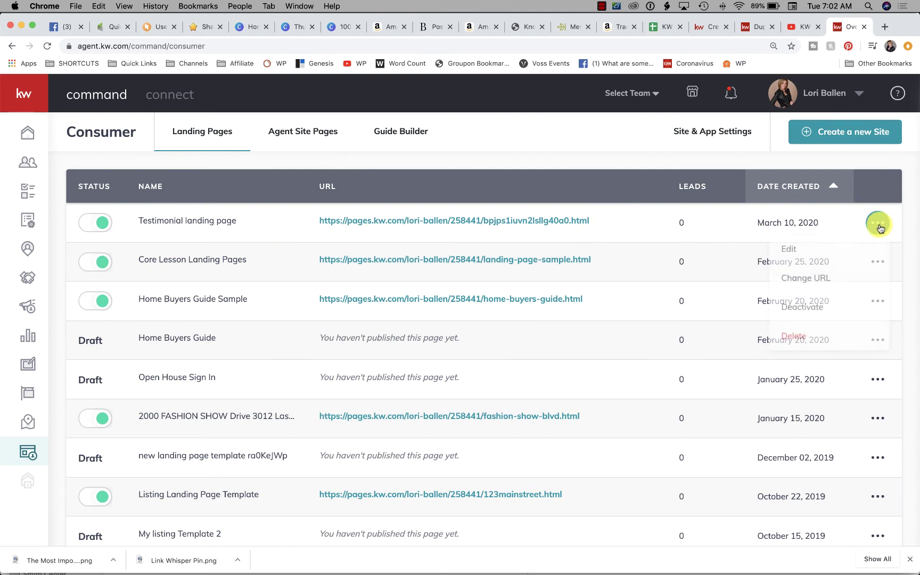
left_click(813, 279)
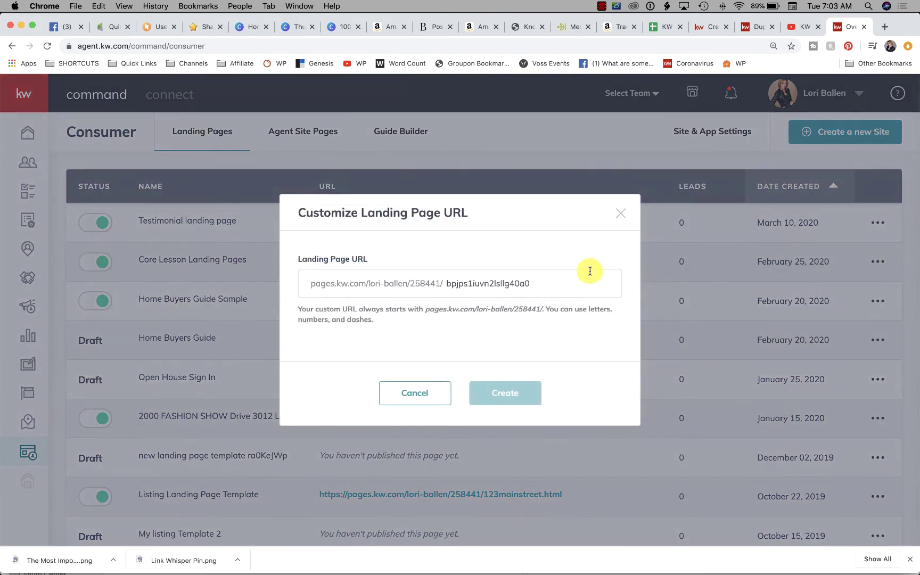
left_click(446, 282)
left_click_drag(446, 283, 588, 295)
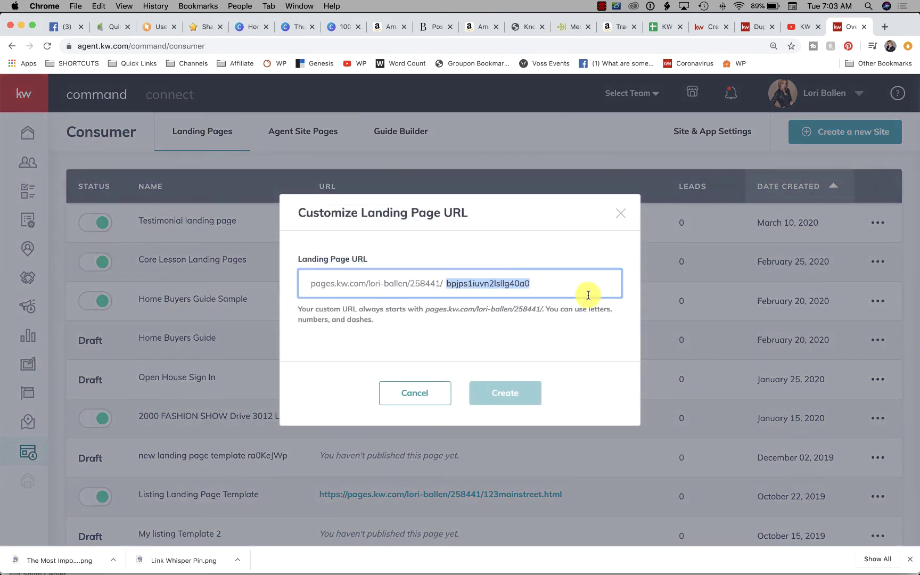
type("testimonia")
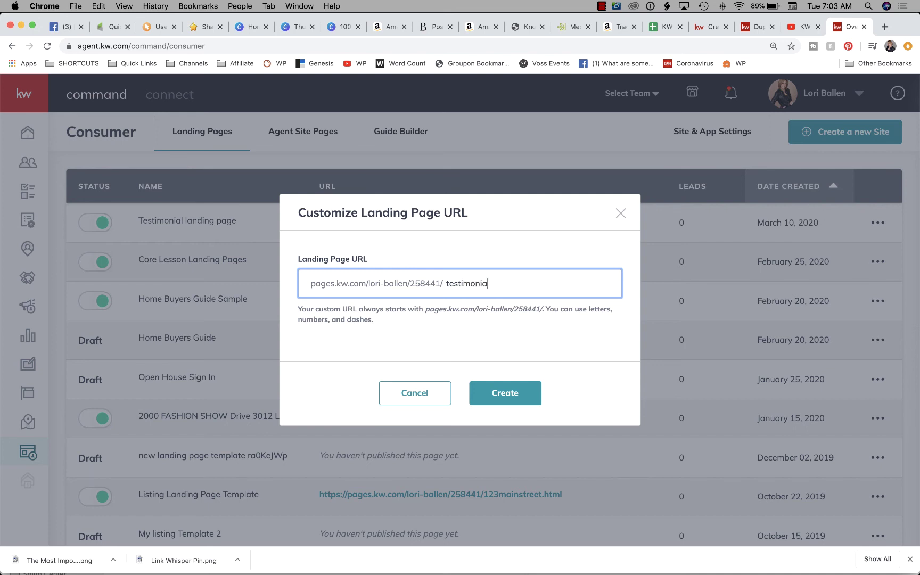
type("ls")
left_click(505, 399)
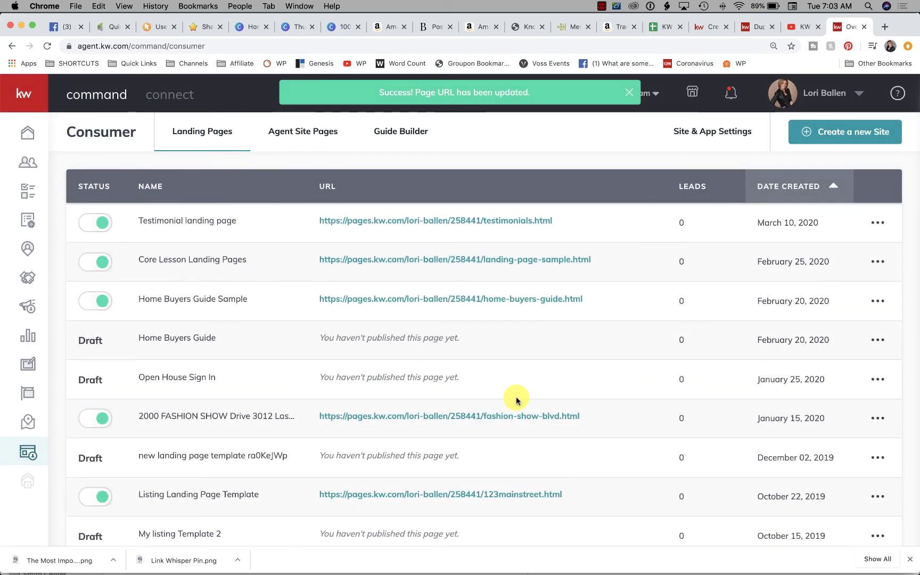
left_click_drag(579, 224, 318, 219)
key("super+c")
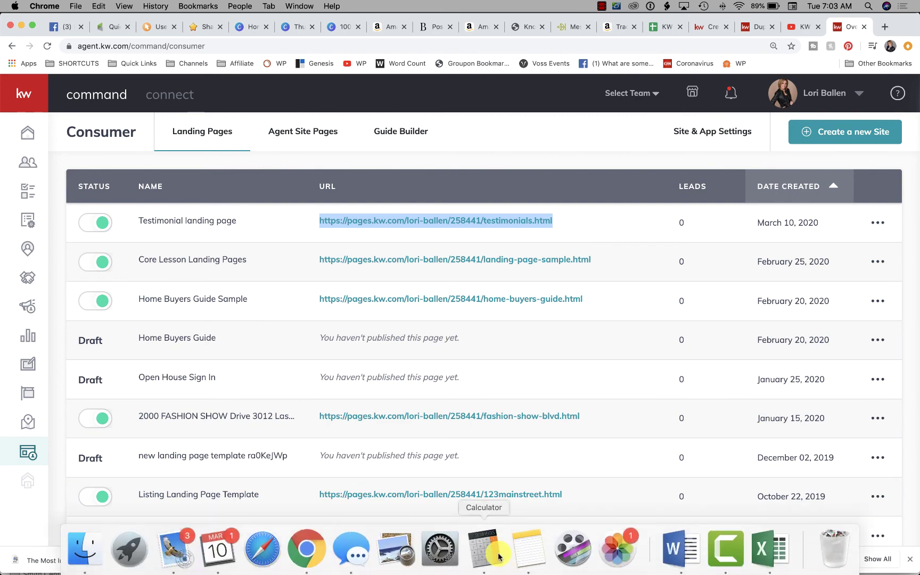
Create an Apple Notes note titled 'KW Command Testimonial Page' and paste the URL.
left_click(524, 550)
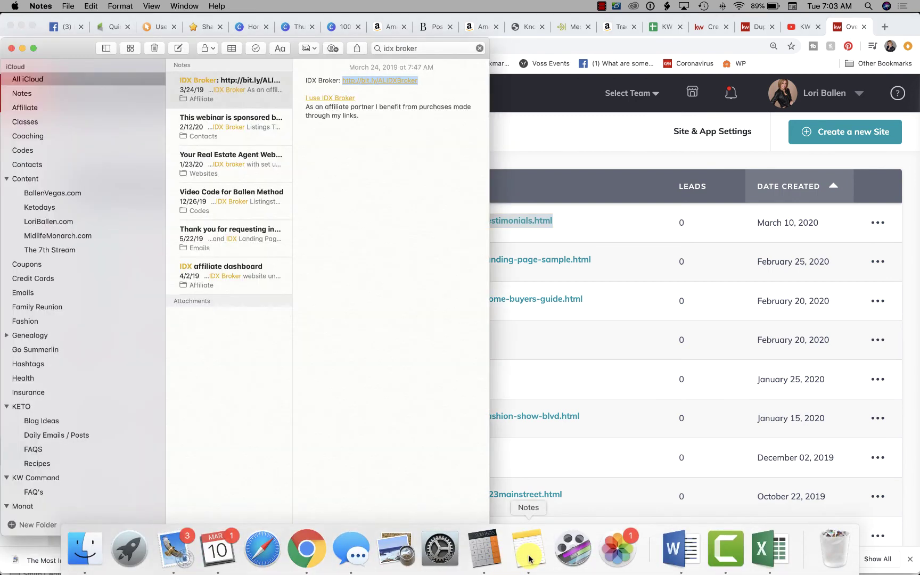
left_click(179, 48)
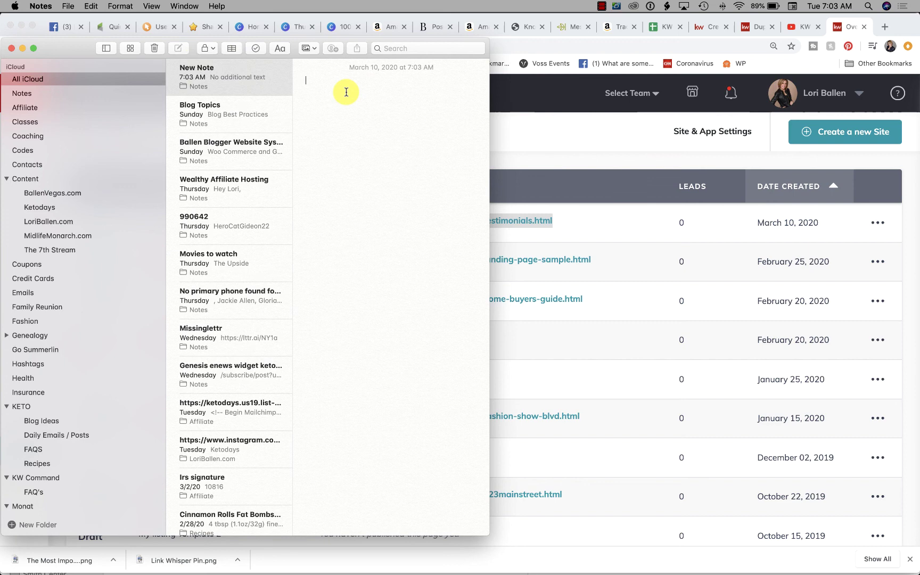
type("Te")
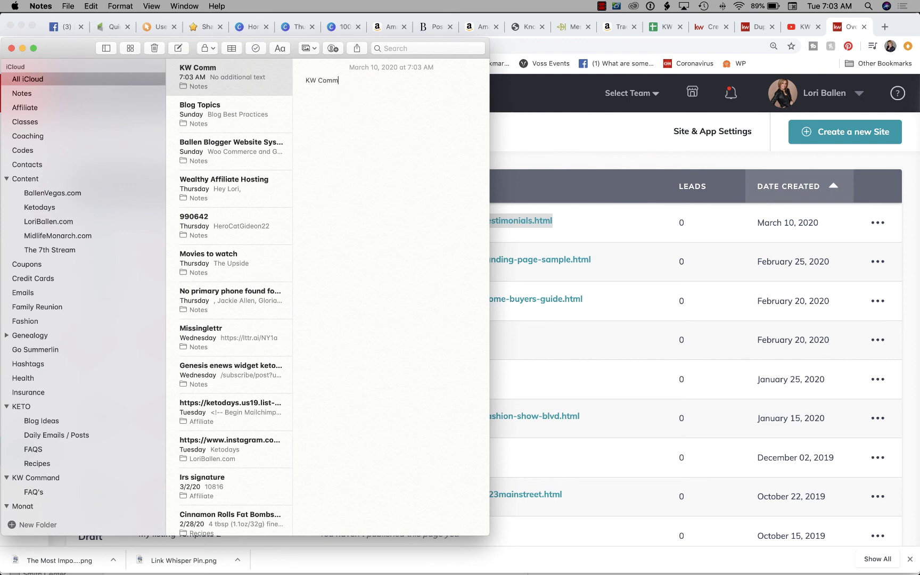
type("stin")
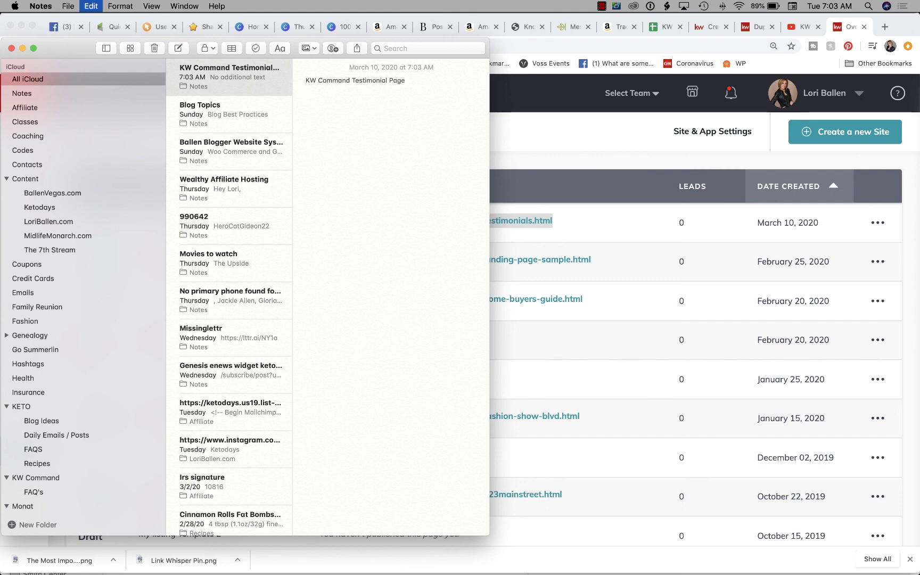
key("super+v")
left_click(552, 128)
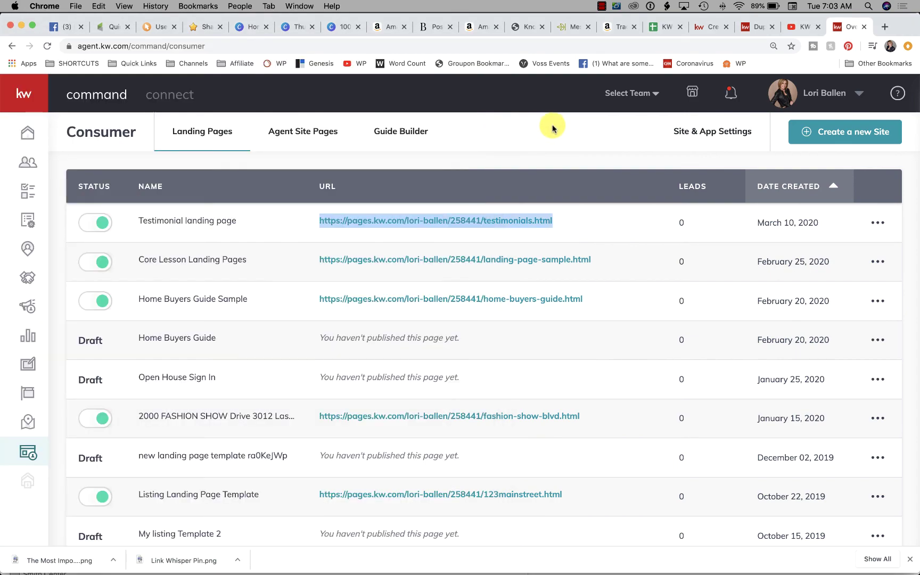